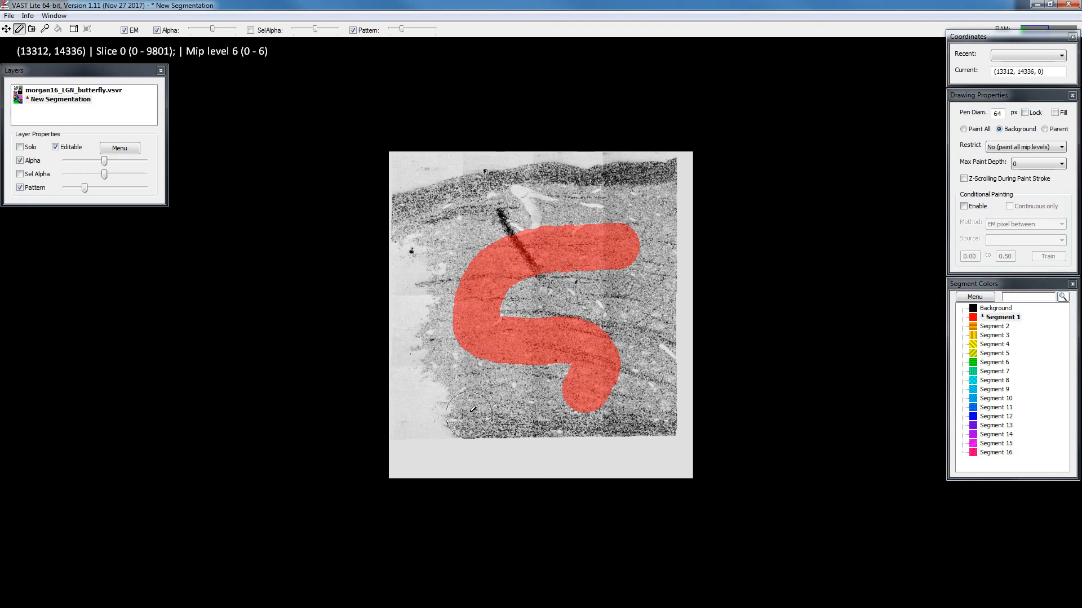
# Paint a broad Segment 10 stroke at mip level 6 alongside the lower end of the red Segment 1 area
pyautogui.click(990, 403)
pyautogui.moveTo(613, 290); pyautogui.dragTo(637, 373)
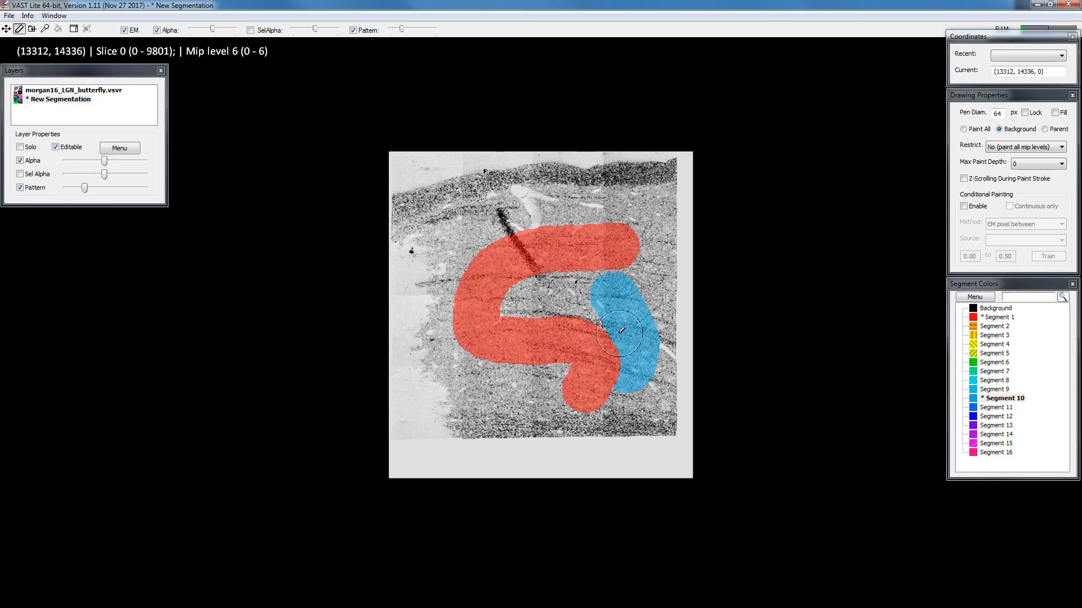
# Examine the edge of the coarsely painted Segment 1 area at successively finer mip levels down to 0, then at coarser levels
pyautogui.scroll(5, 621, 330)
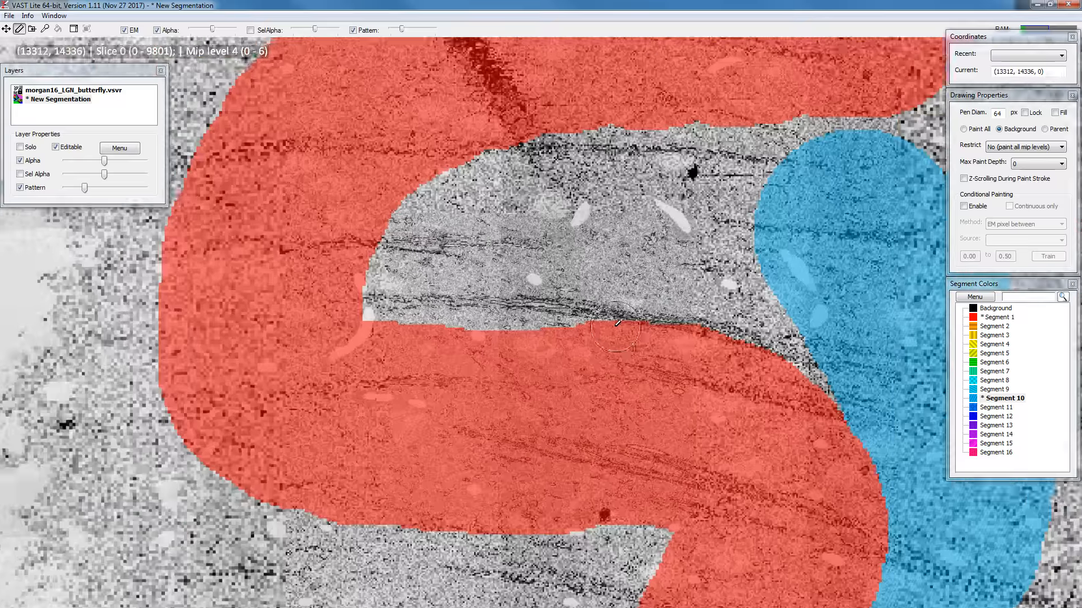
pyautogui.scroll(5, 617, 323)
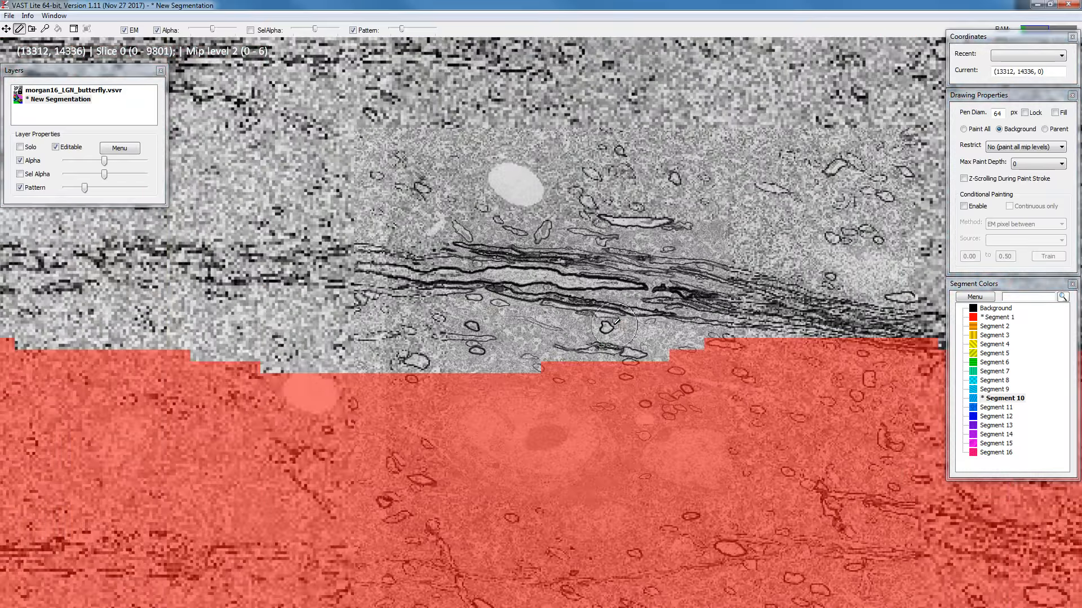
pyautogui.scroll(3, 616, 322)
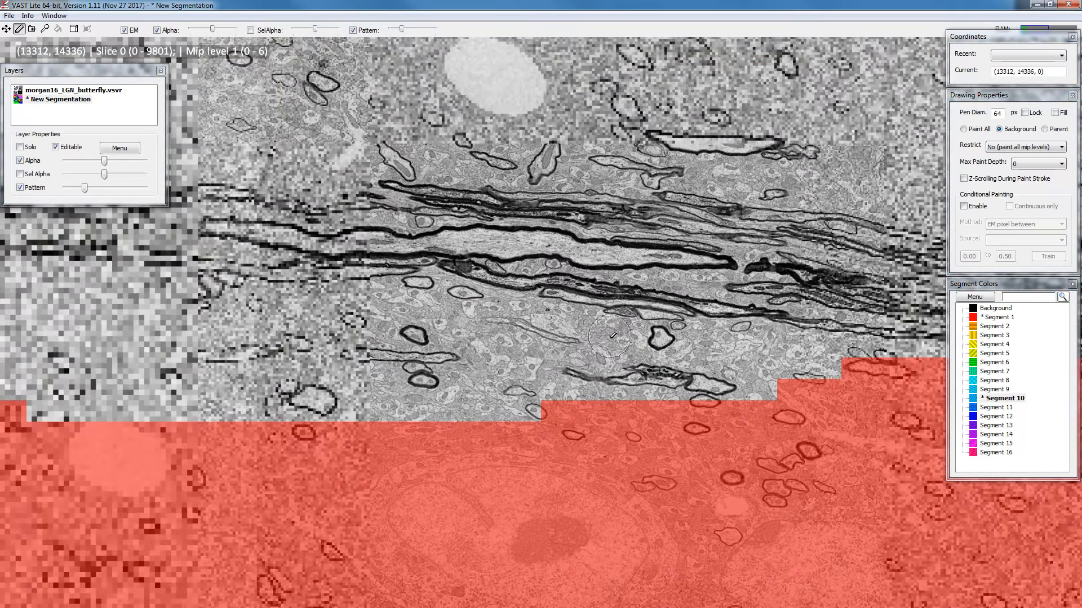
pyautogui.scroll(2, 613, 335)
pyautogui.moveTo(538, 487); pyautogui.dragTo(572, 350)
pyautogui.scroll(3, 572, 352)
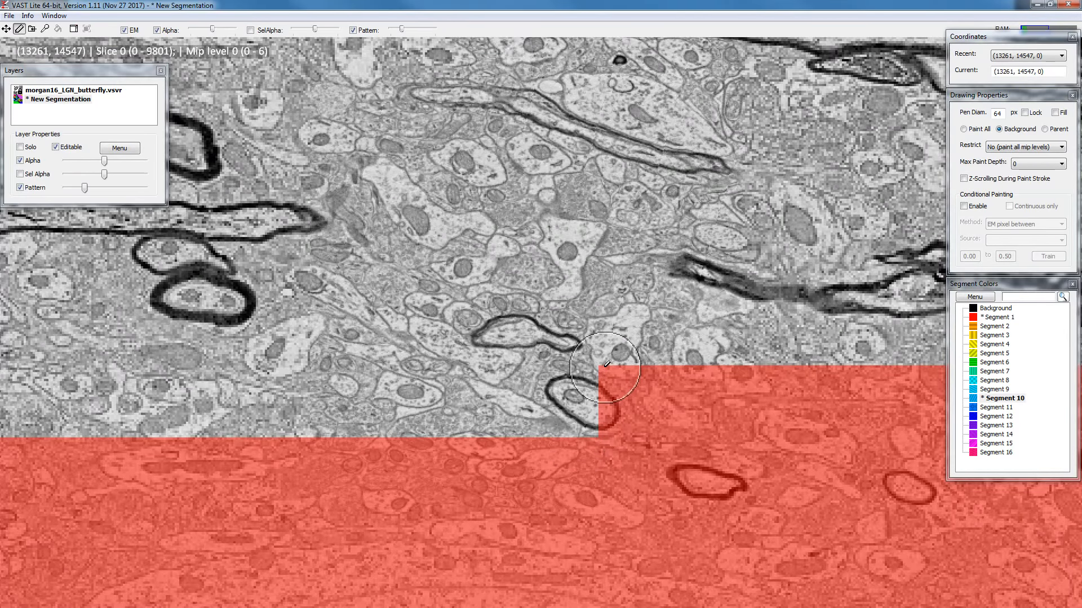
pyautogui.scroll(-4, 607, 361)
pyautogui.scroll(-6, 606, 354)
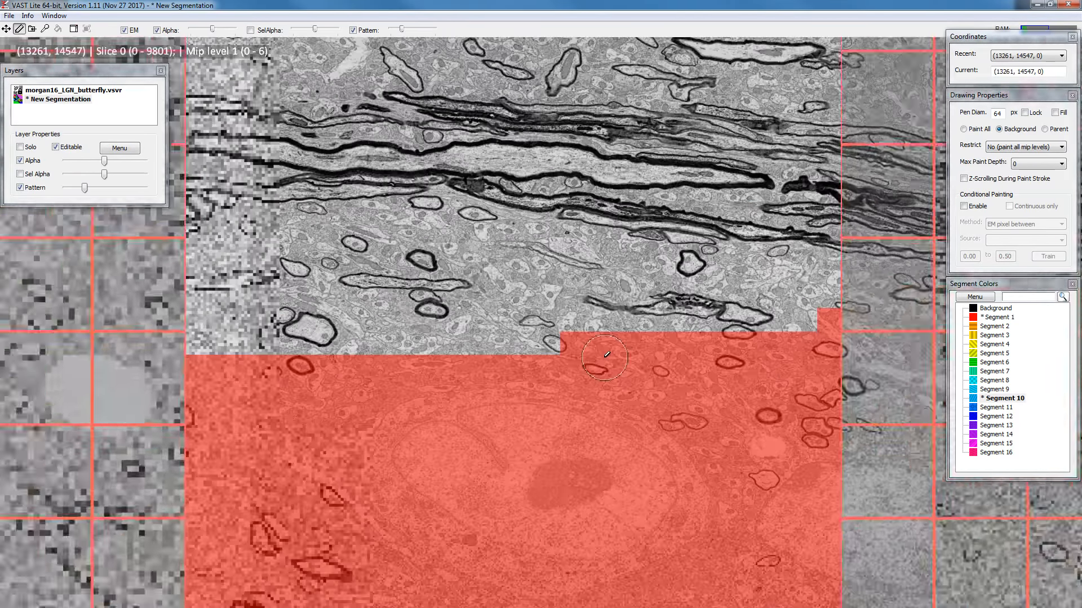
pyautogui.scroll(-4, 607, 359)
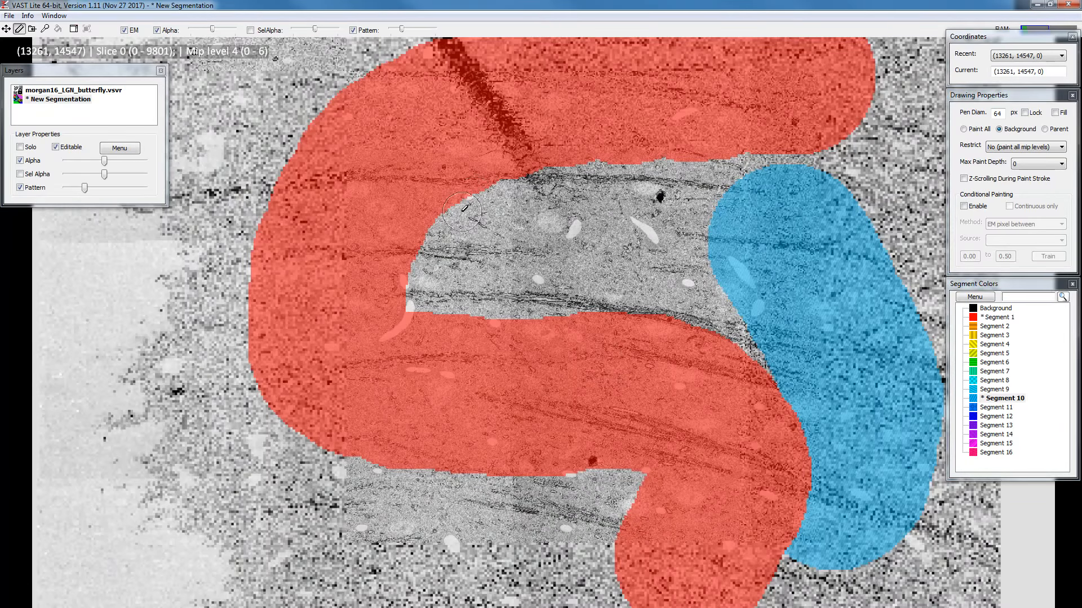
# At mip level 3, paint short Segment 10 and Segment 1 strokes along the upper edge of the lower red band
pyautogui.scroll(4, 465, 208)
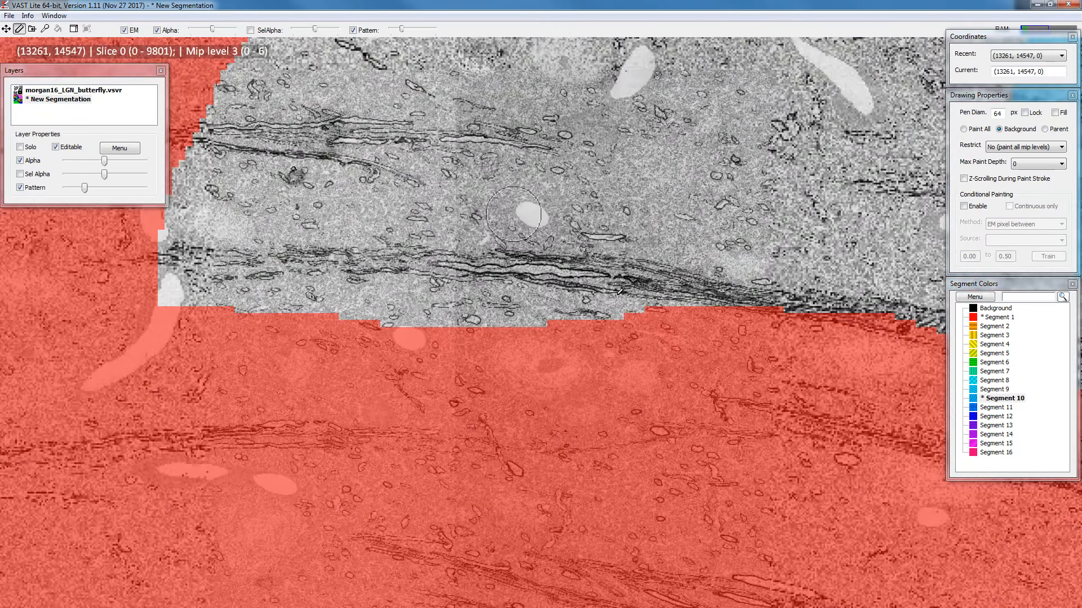
pyautogui.moveTo(555, 312); pyautogui.dragTo(729, 289)
pyautogui.click(1000, 317)
pyautogui.moveTo(456, 310)
pyautogui.mouseDown()
pyautogui.moveTo(159, 294)
pyautogui.moveTo(231, 96)
pyautogui.moveTo(191, 239)
pyautogui.mouseUp()
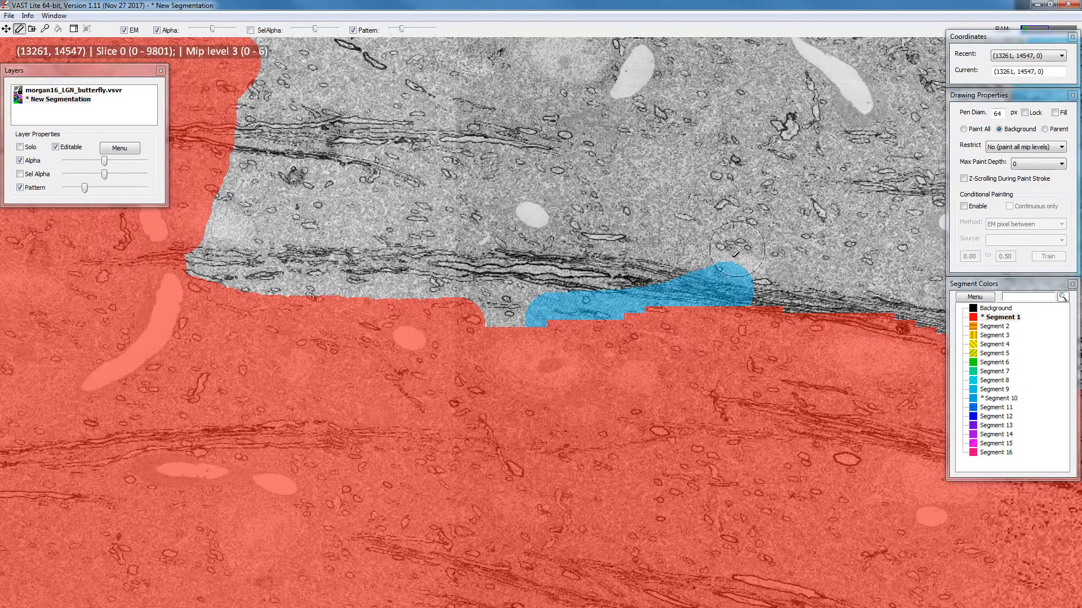
# Extend the inner curve of the Segment 1 area with a mip level 6 stroke and inspect its edge at mip level 2
pyautogui.scroll(-3, 594, 252)
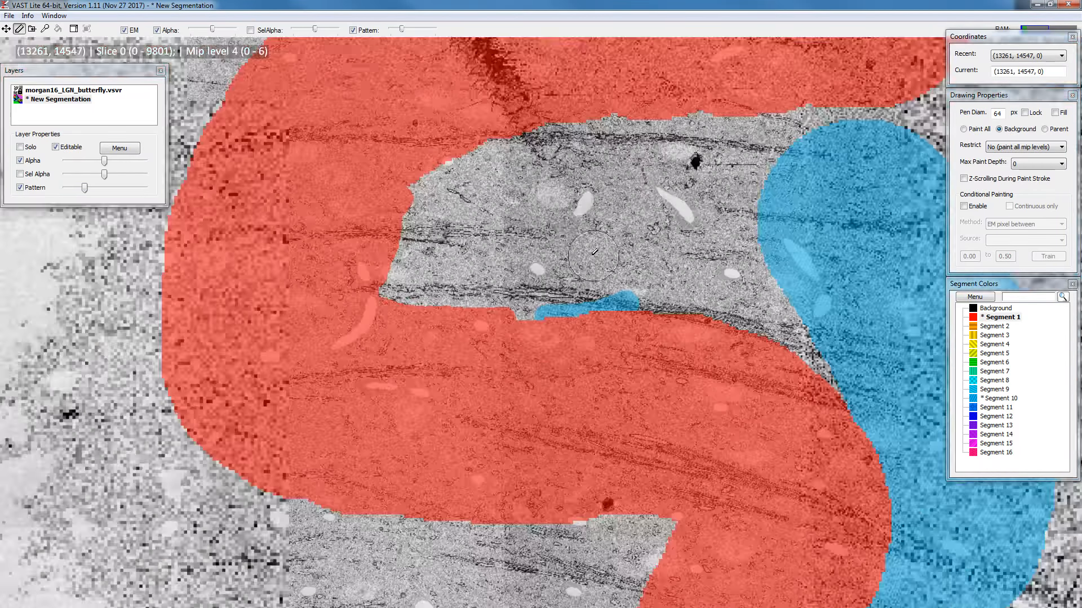
pyautogui.scroll(-4, 595, 252)
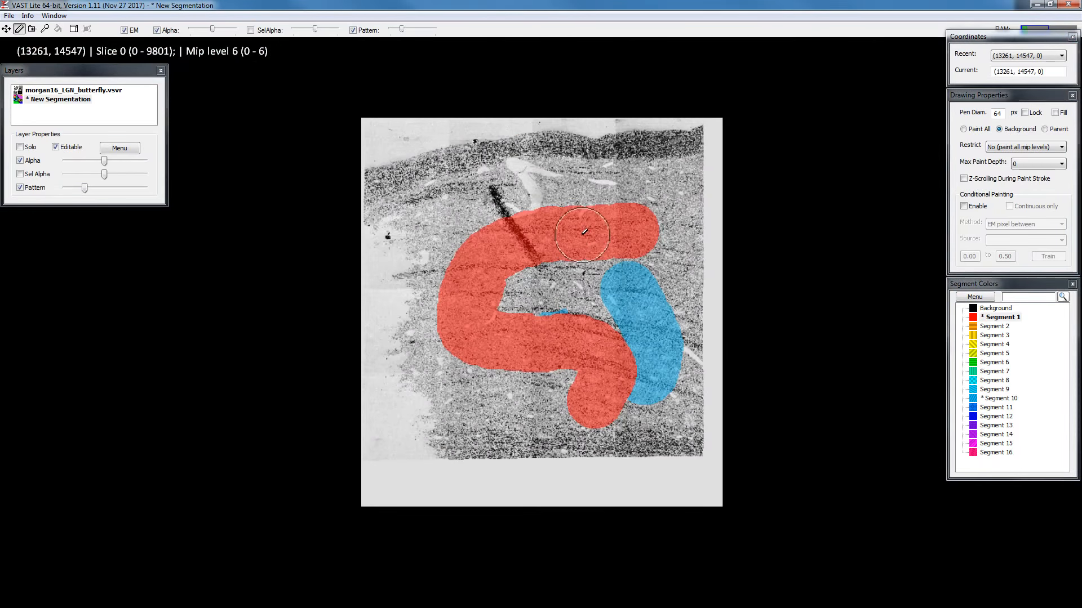
pyautogui.moveTo(584, 231); pyautogui.dragTo(498, 324)
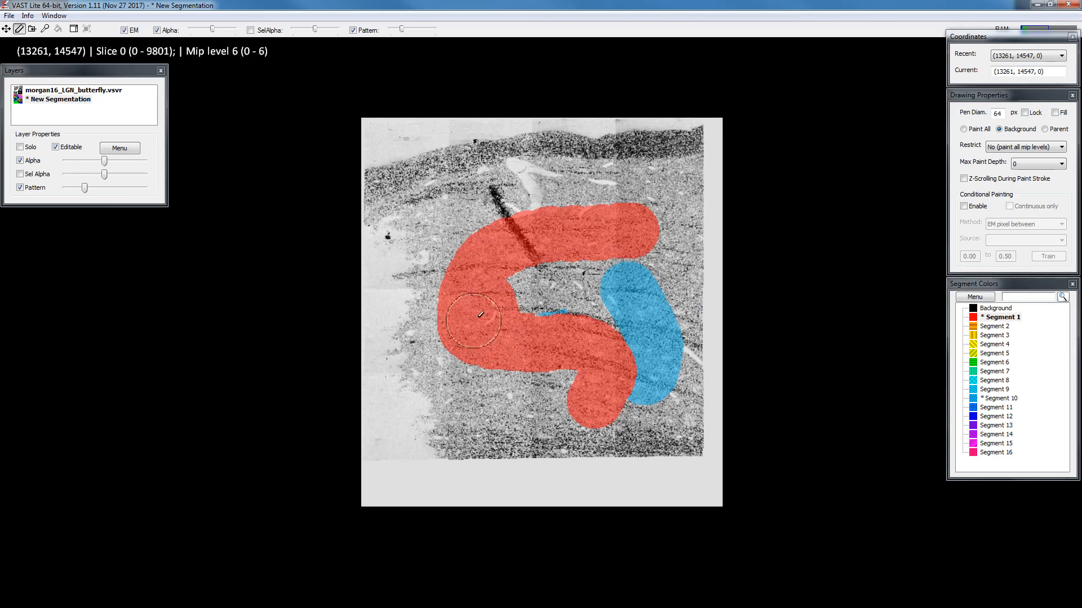
pyautogui.scroll(3, 429, 318)
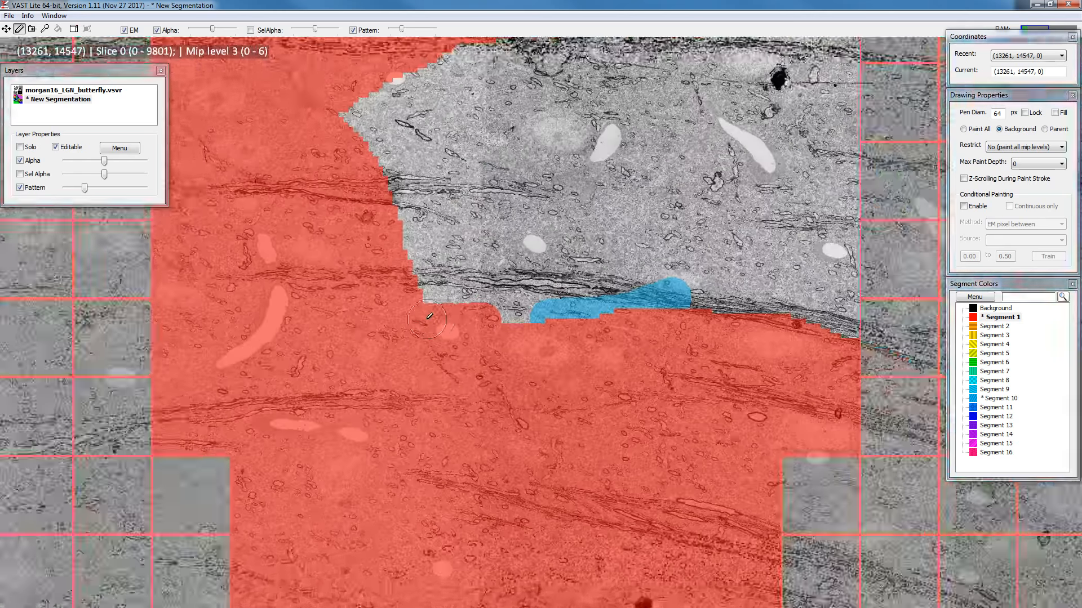
pyautogui.scroll(1, 428, 318)
pyautogui.moveTo(345, 133); pyautogui.dragTo(449, 230)
pyautogui.scroll(1, 463, 356)
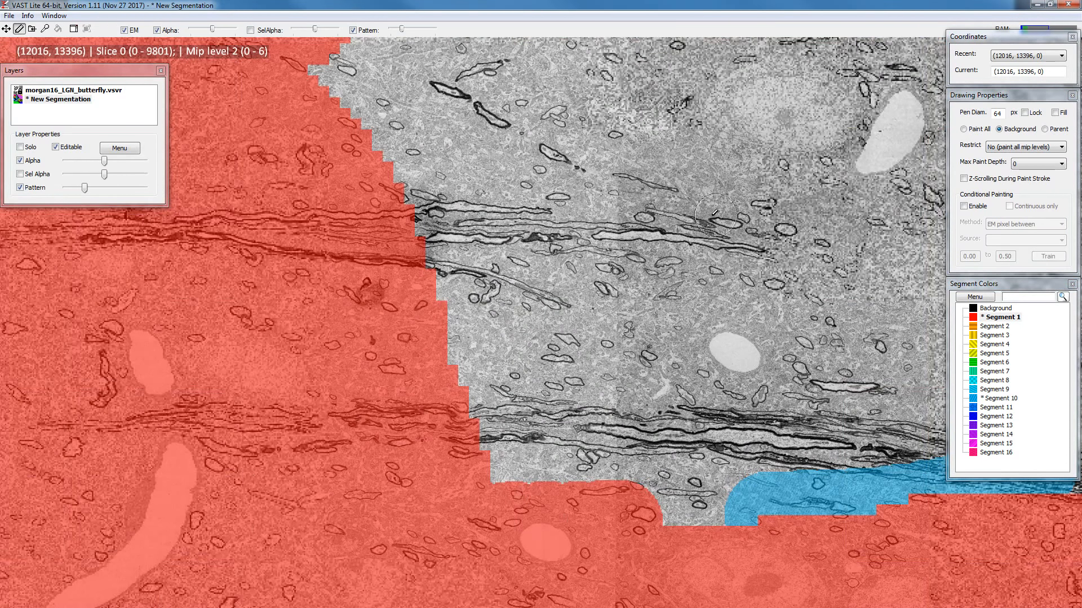
# At mip level 5, paint a long Segment 6 stroke across the tissue above the red area, down its outer side and back
pyautogui.scroll(-3, 664, 269)
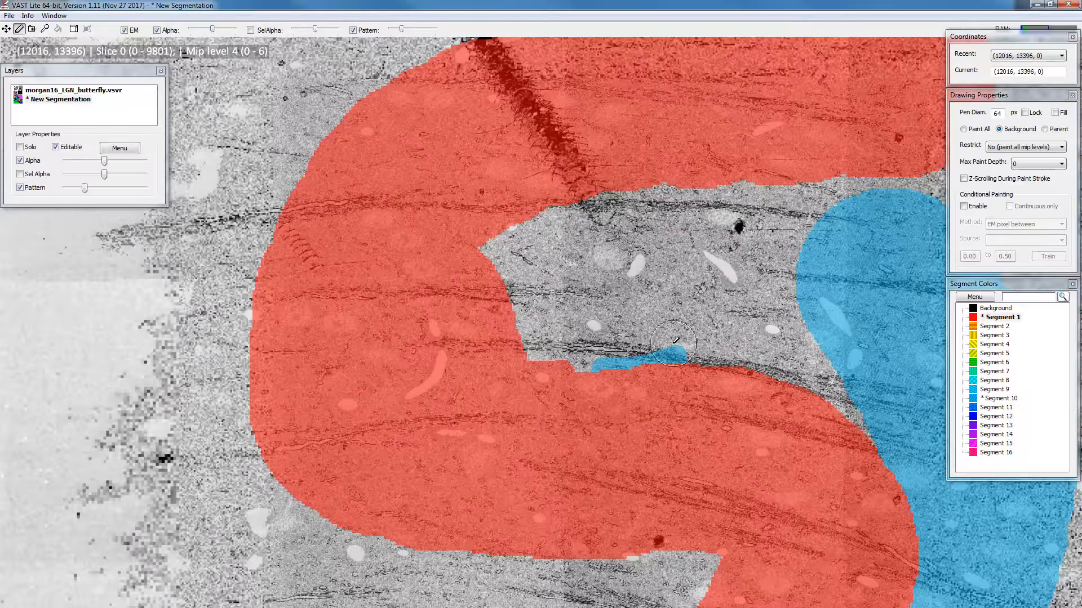
pyautogui.scroll(-1, 676, 343)
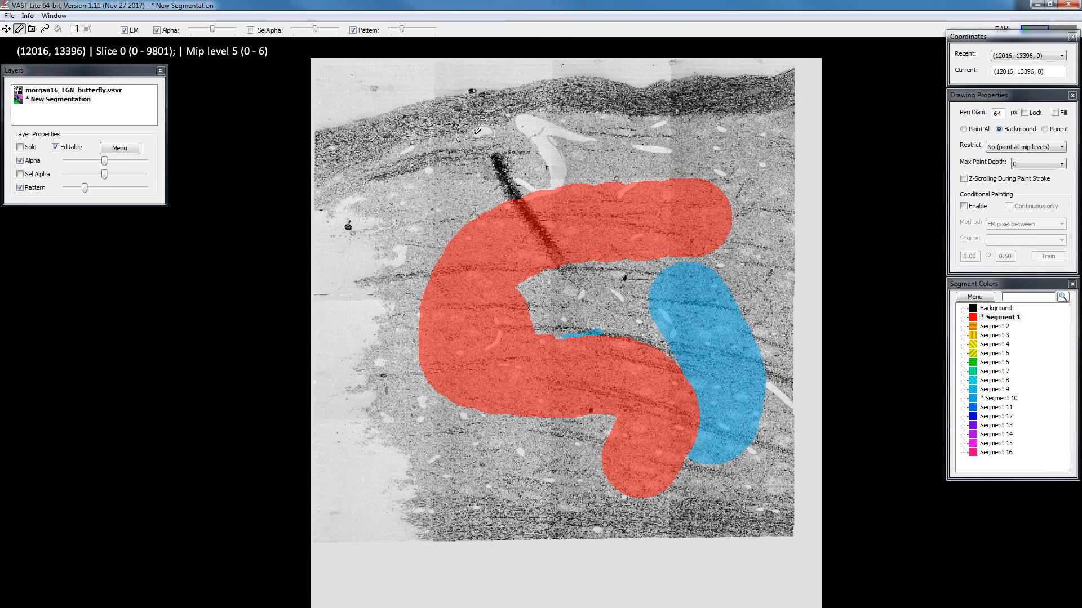
pyautogui.click(995, 362)
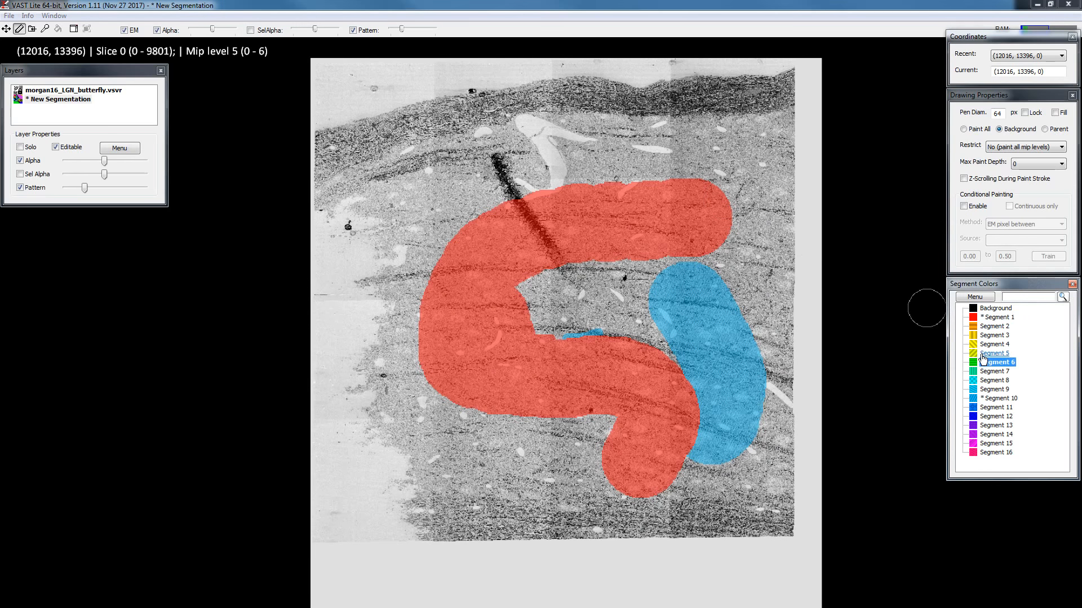
pyautogui.moveTo(761, 125)
pyautogui.mouseDown()
pyautogui.moveTo(363, 144)
pyautogui.moveTo(350, 302)
pyautogui.moveTo(726, 154)
pyautogui.mouseUp()
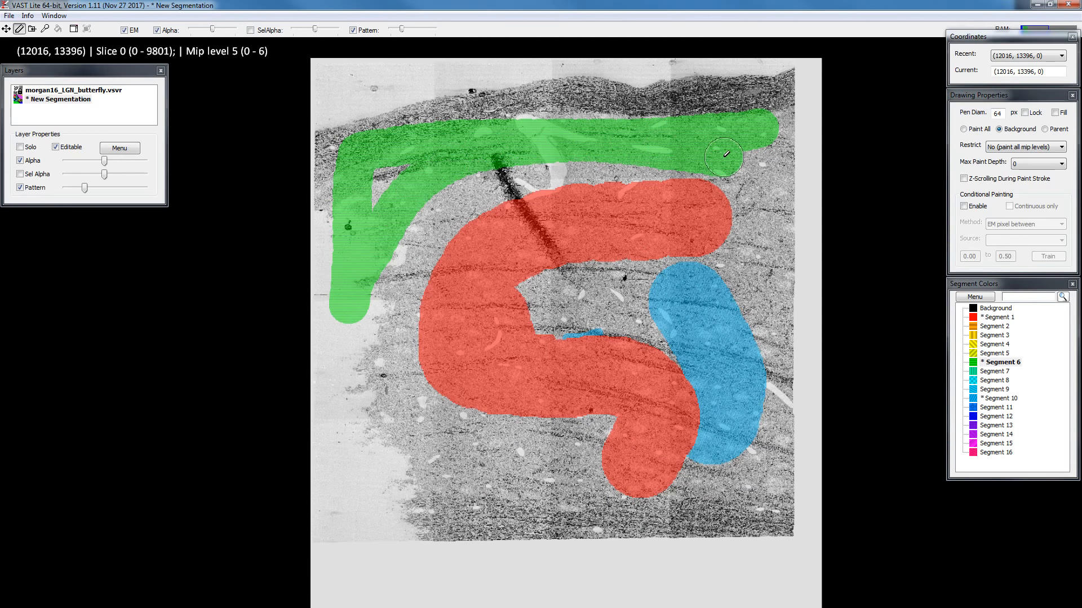
# Paint a closed Segment 6 ring at mip level 1 around the large cell nucleus near the white vessel
pyautogui.scroll(10, 728, 145)
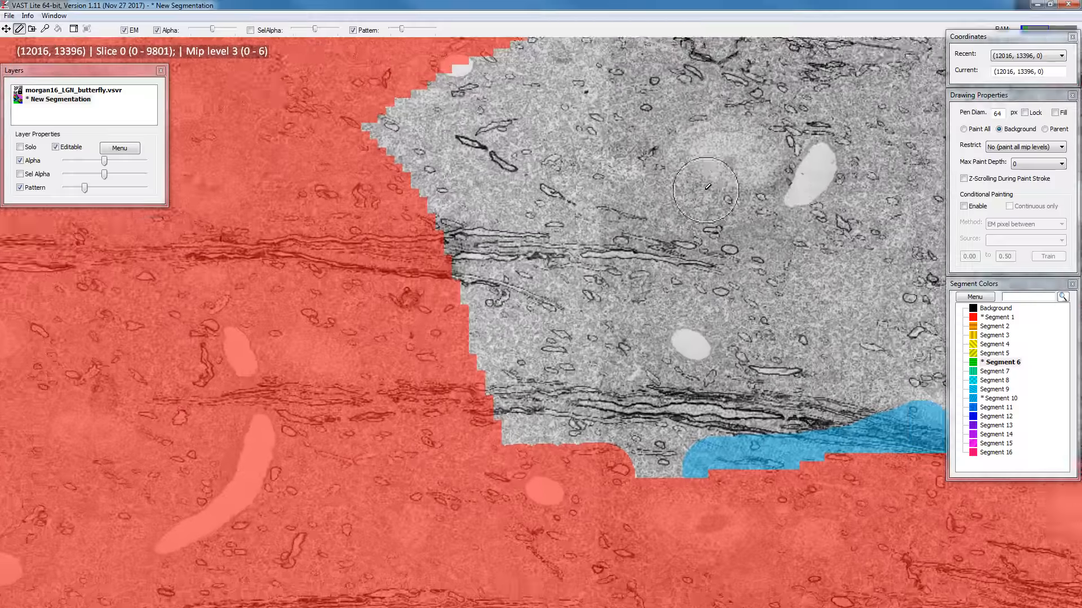
pyautogui.scroll(3, 706, 190)
pyautogui.moveTo(856, 61); pyautogui.dragTo(664, 231)
pyautogui.scroll(3, 676, 220)
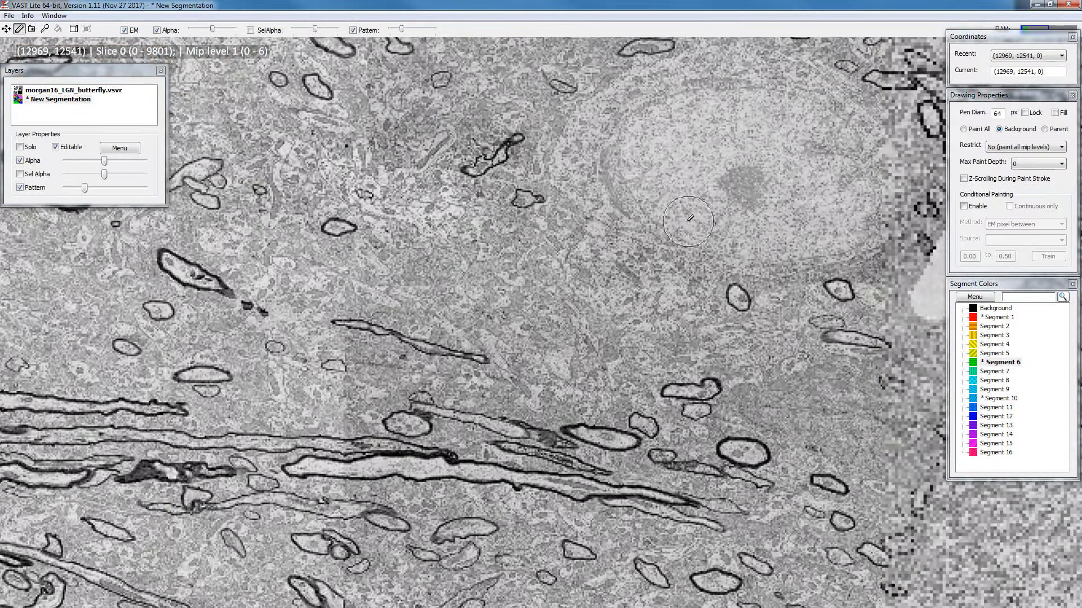
pyautogui.moveTo(733, 164); pyautogui.dragTo(506, 335)
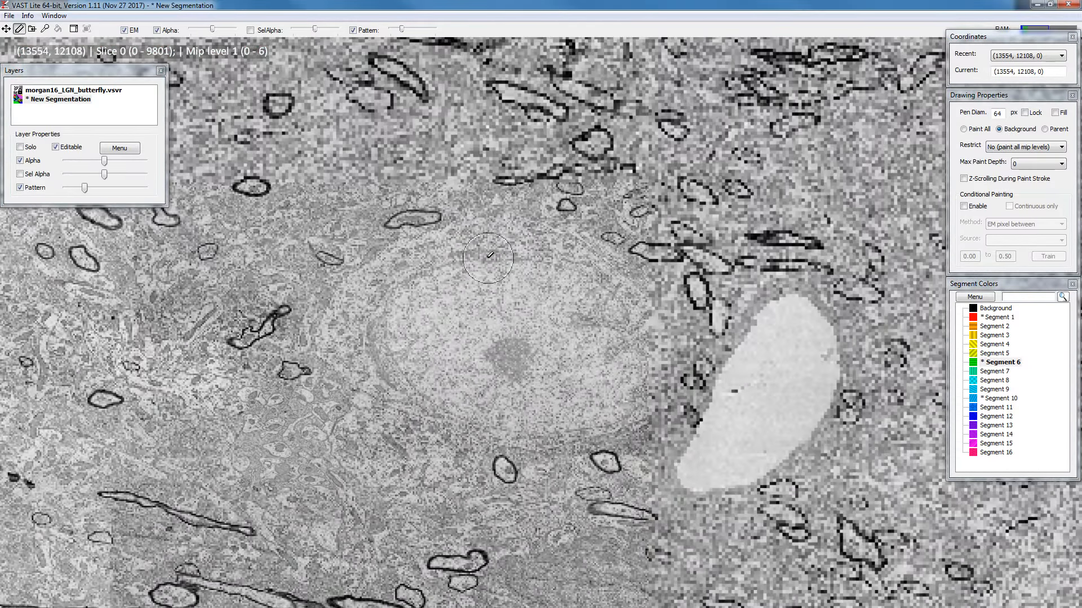
pyautogui.moveTo(480, 238)
pyautogui.mouseDown()
pyautogui.moveTo(339, 324)
pyautogui.moveTo(413, 384)
pyautogui.moveTo(597, 419)
pyautogui.moveTo(569, 254)
pyautogui.moveTo(492, 234)
pyautogui.mouseUp()
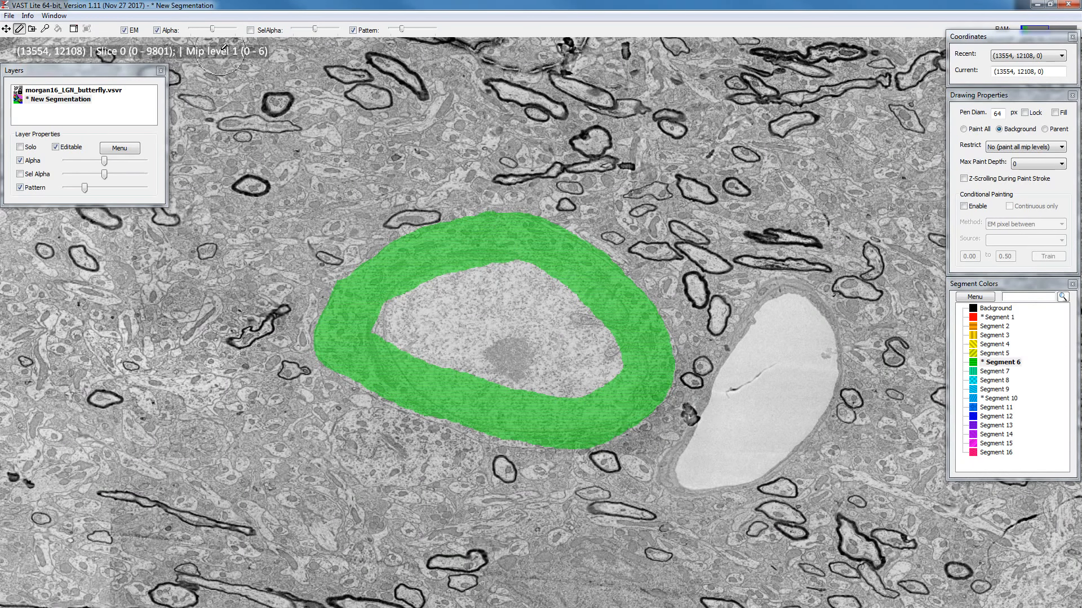
# Restrict painting to mip level 0 only, with the white vessel beside the green ring in view
pyautogui.scroll(1, 649, 267)
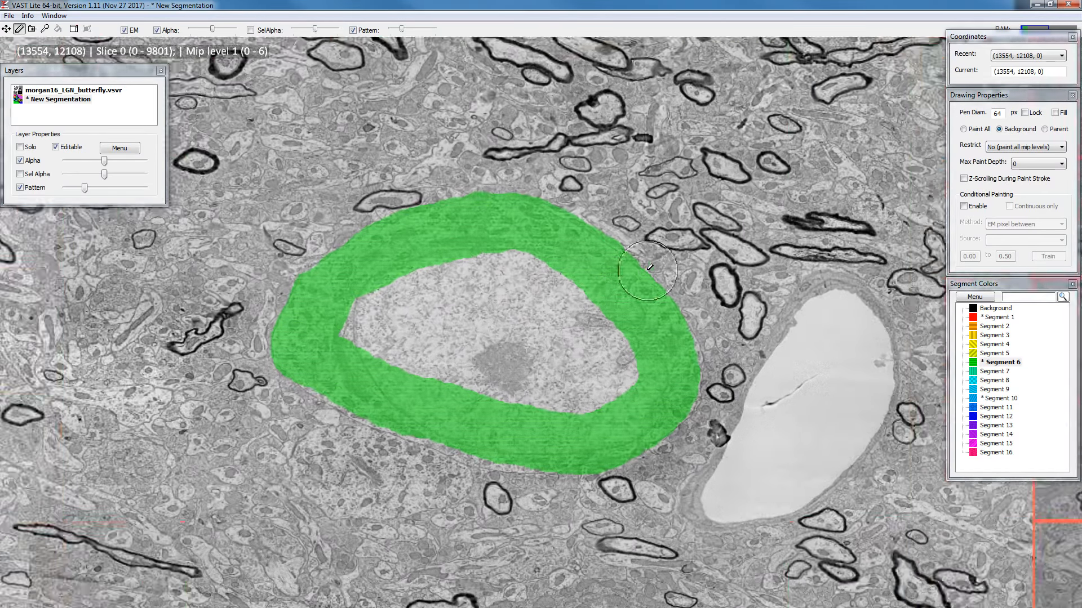
pyautogui.scroll(1, 597, 240)
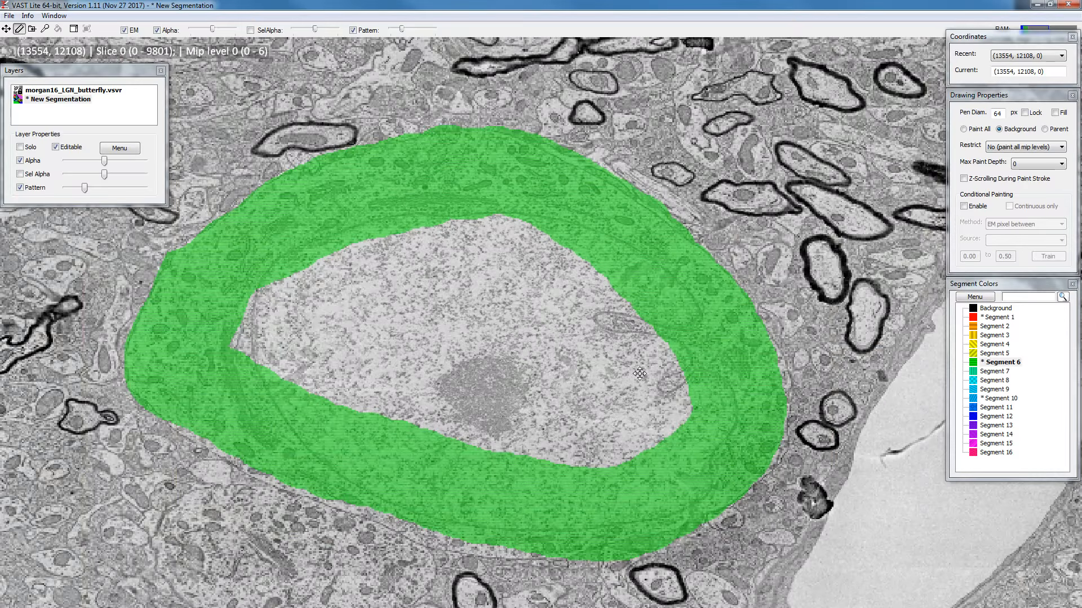
pyautogui.moveTo(855, 393); pyautogui.dragTo(498, 292)
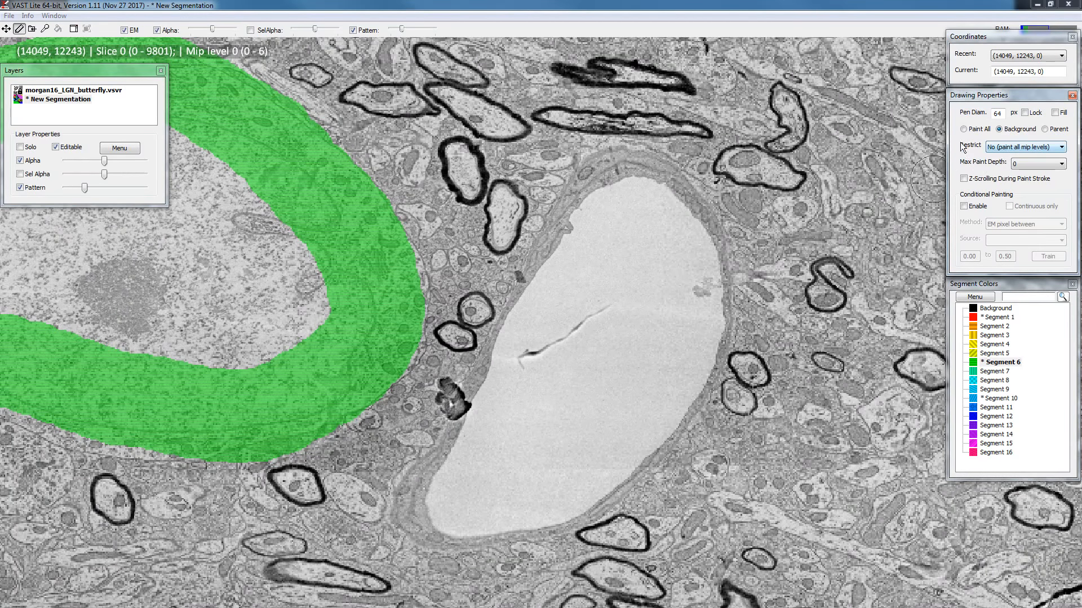
pyautogui.click(1000, 148)
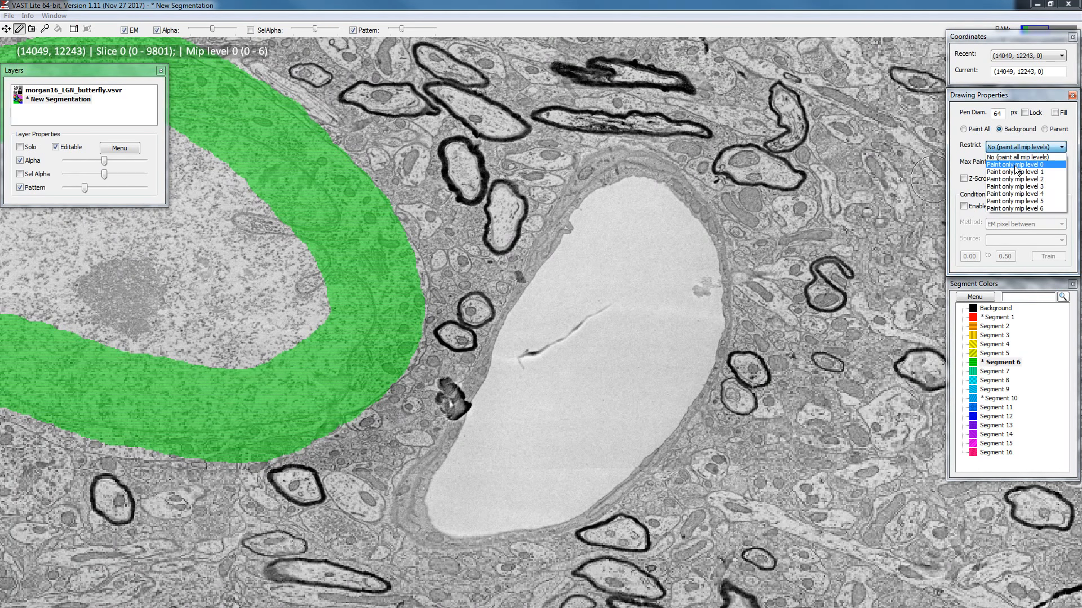
pyautogui.click(1016, 165)
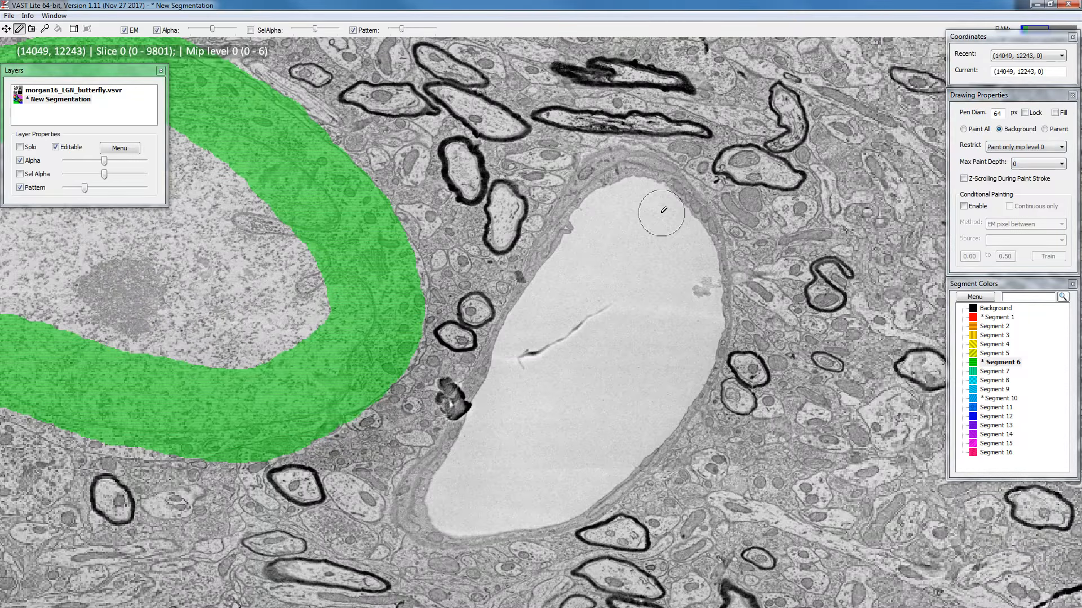
# Fill most of the white vessel beside the green ring with Segment 9 at mip level 0
pyautogui.click(995, 390)
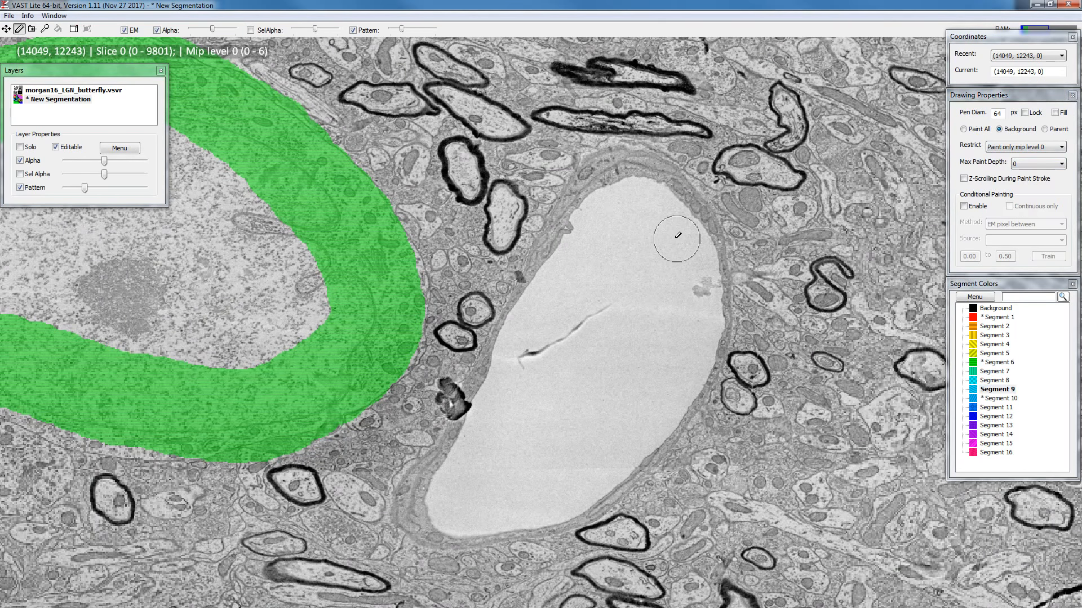
pyautogui.moveTo(676, 234)
pyautogui.mouseDown()
pyautogui.moveTo(698, 324)
pyautogui.moveTo(650, 417)
pyautogui.moveTo(608, 415)
pyautogui.moveTo(652, 297)
pyautogui.moveTo(623, 302)
pyautogui.moveTo(599, 270)
pyautogui.moveTo(550, 299)
pyautogui.moveTo(455, 504)
pyautogui.moveTo(580, 473)
pyautogui.moveTo(537, 363)
pyautogui.moveTo(560, 357)
pyautogui.mouseUp()
# Try to paint Segment 9 on the vessel at mip level 1
pyautogui.scroll(-2, 560, 357)
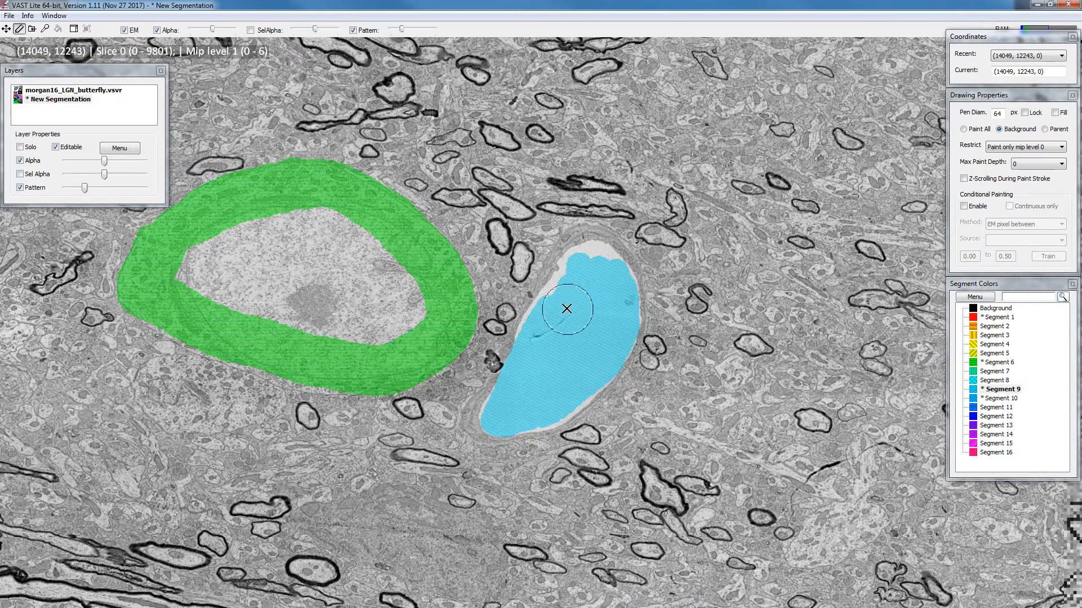
pyautogui.click(571, 260)
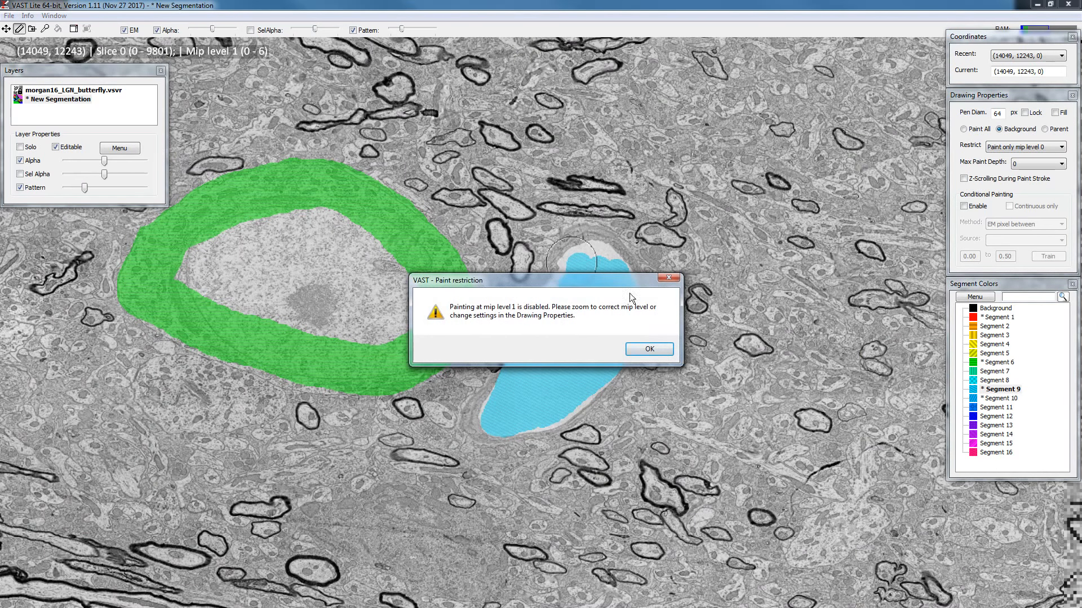
pyautogui.click(645, 350)
# Return to mip level 0 and paint Segment 9 over the unpainted gap along the vessel's upper edge
pyautogui.scroll(2, 563, 287)
pyautogui.scroll(1, 588, 307)
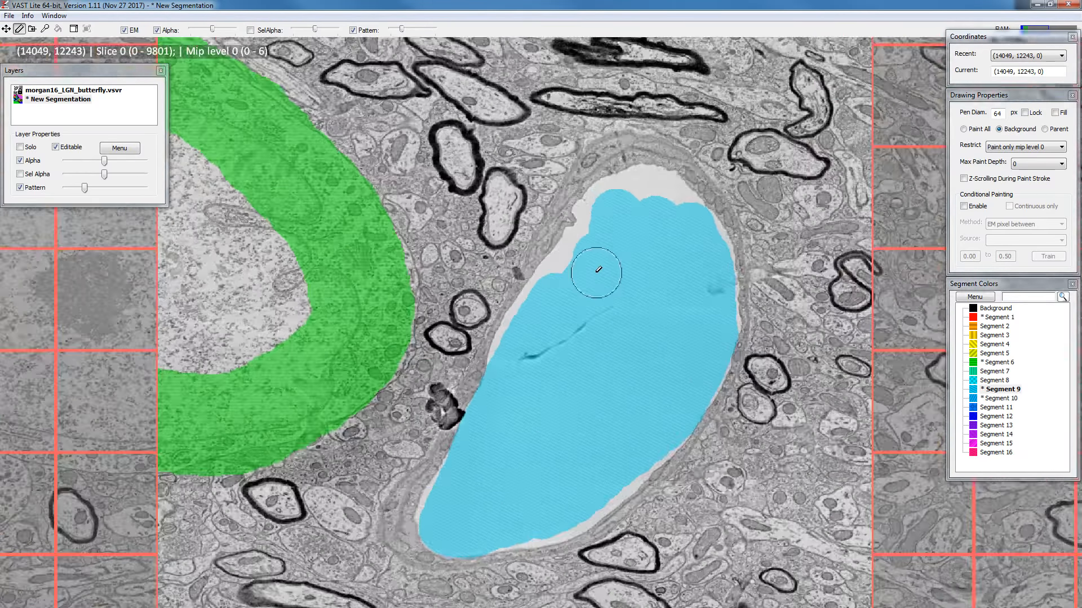
pyautogui.moveTo(648, 182)
pyautogui.mouseDown()
pyautogui.moveTo(604, 204)
pyautogui.moveTo(585, 253)
pyautogui.moveTo(528, 329)
pyautogui.moveTo(600, 227)
pyautogui.mouseUp()
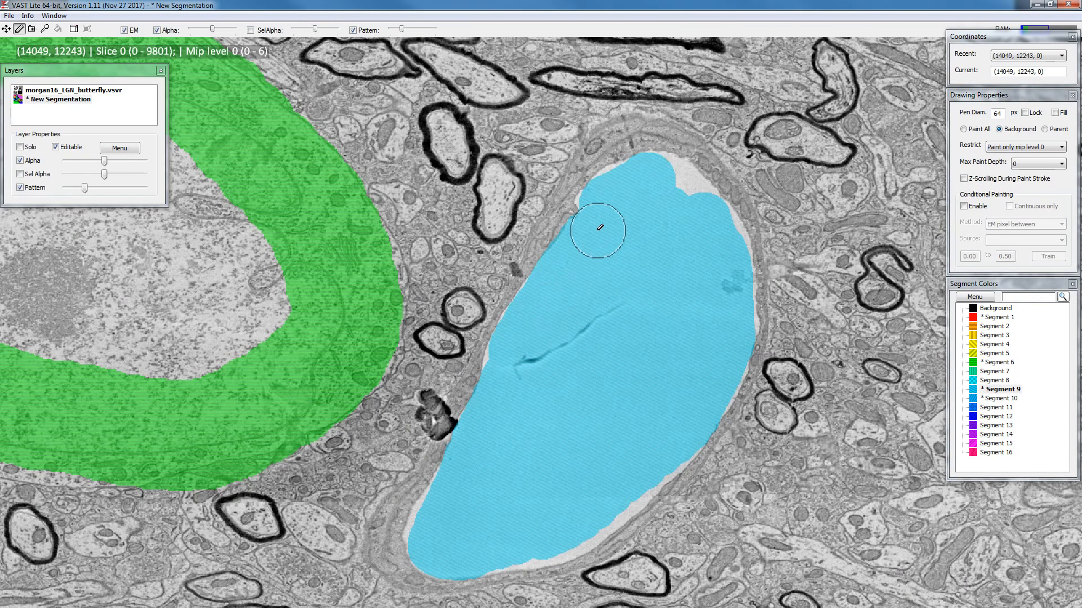